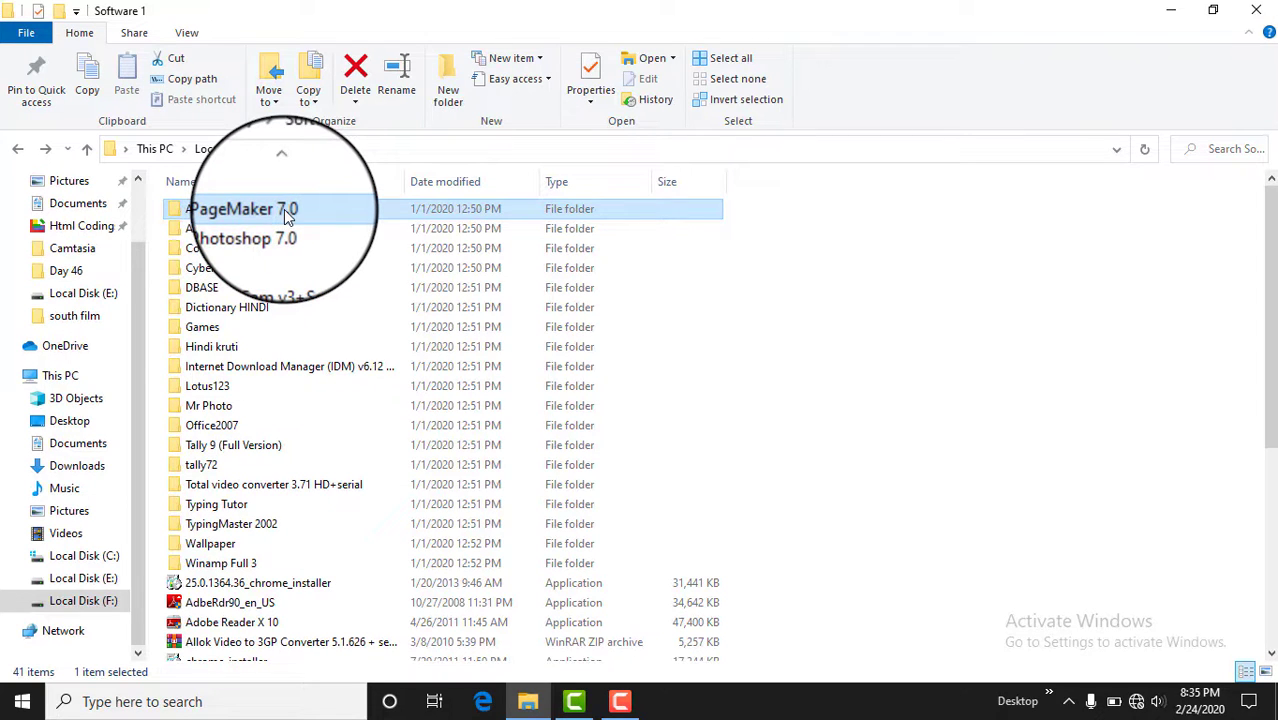
Run the Setup application in the Adobe PageMaker 7.0 folder.
double_click(284, 211)
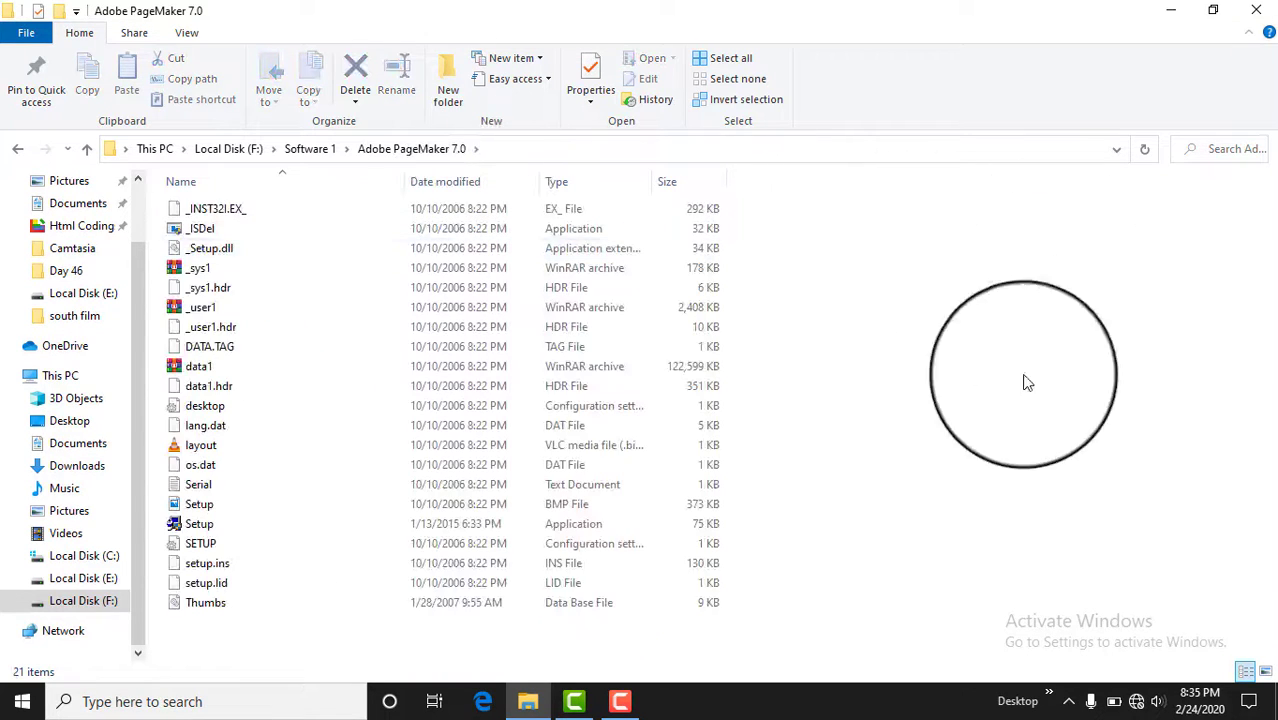
left_click(209, 533)
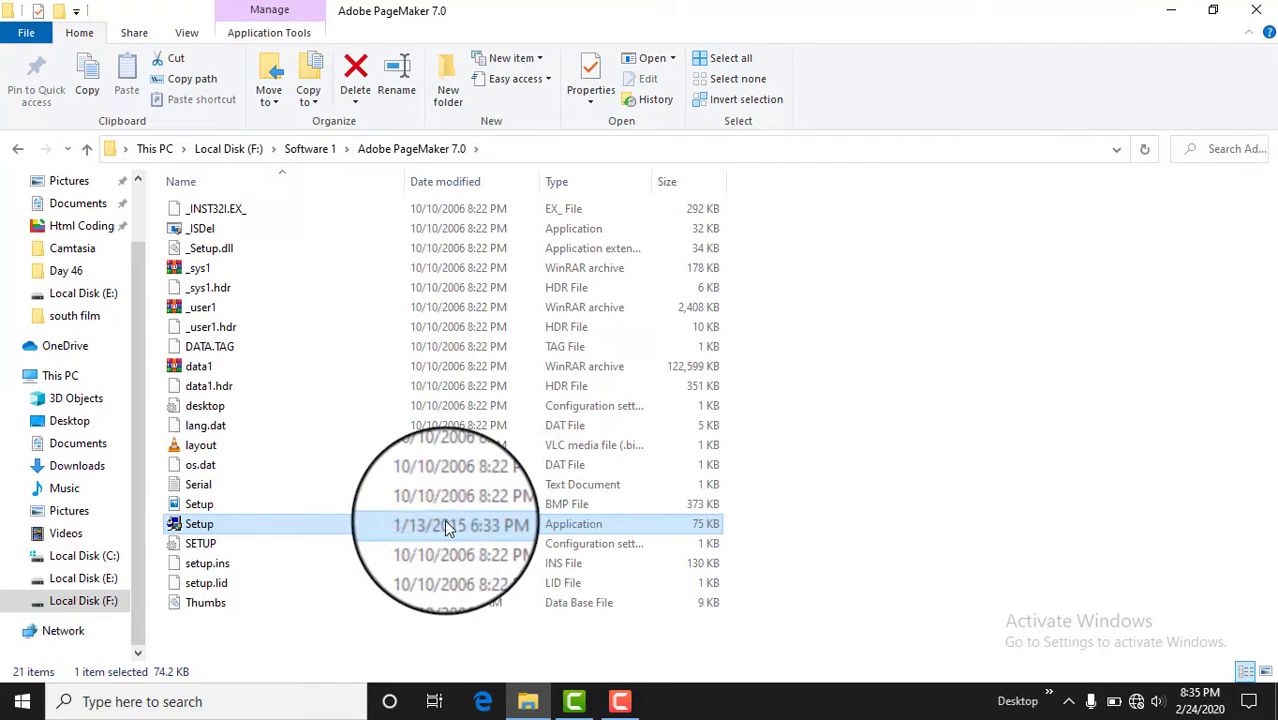
double_click(236, 522)
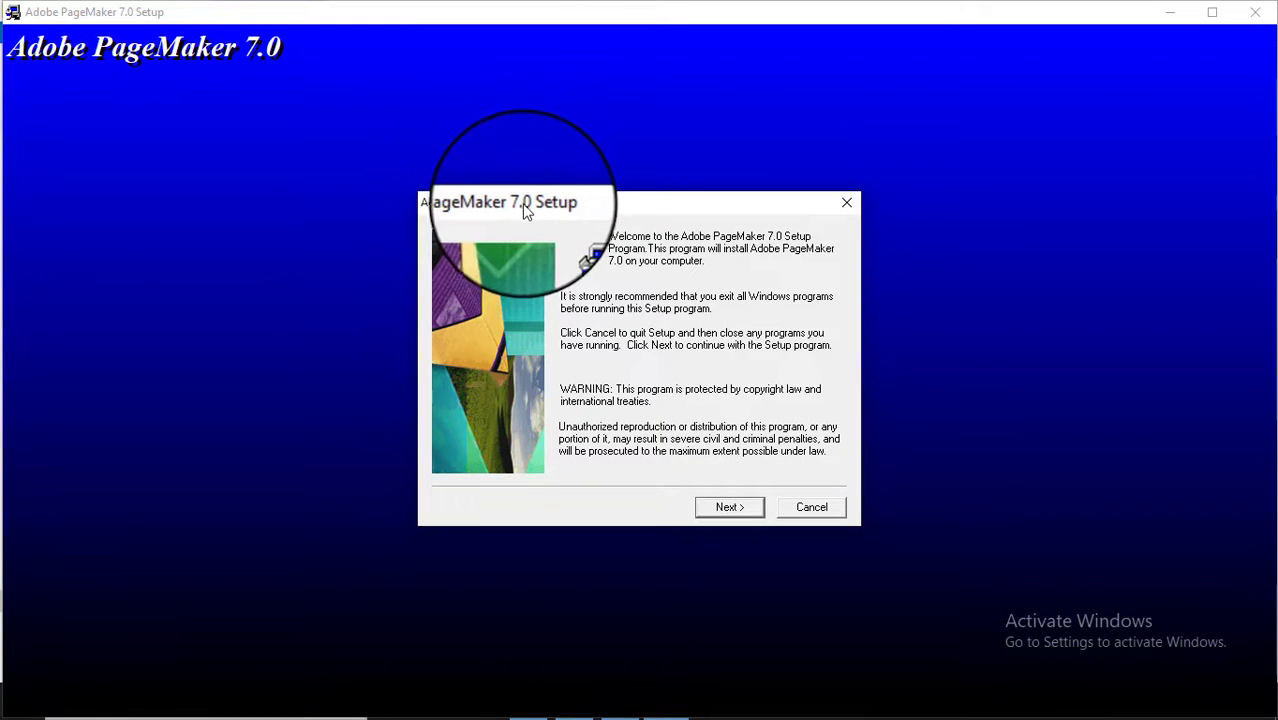
Proceed through the welcome and install language pages, choose US English for the license agreement, and accept it.
left_click_drag(577, 197, 569, 175)
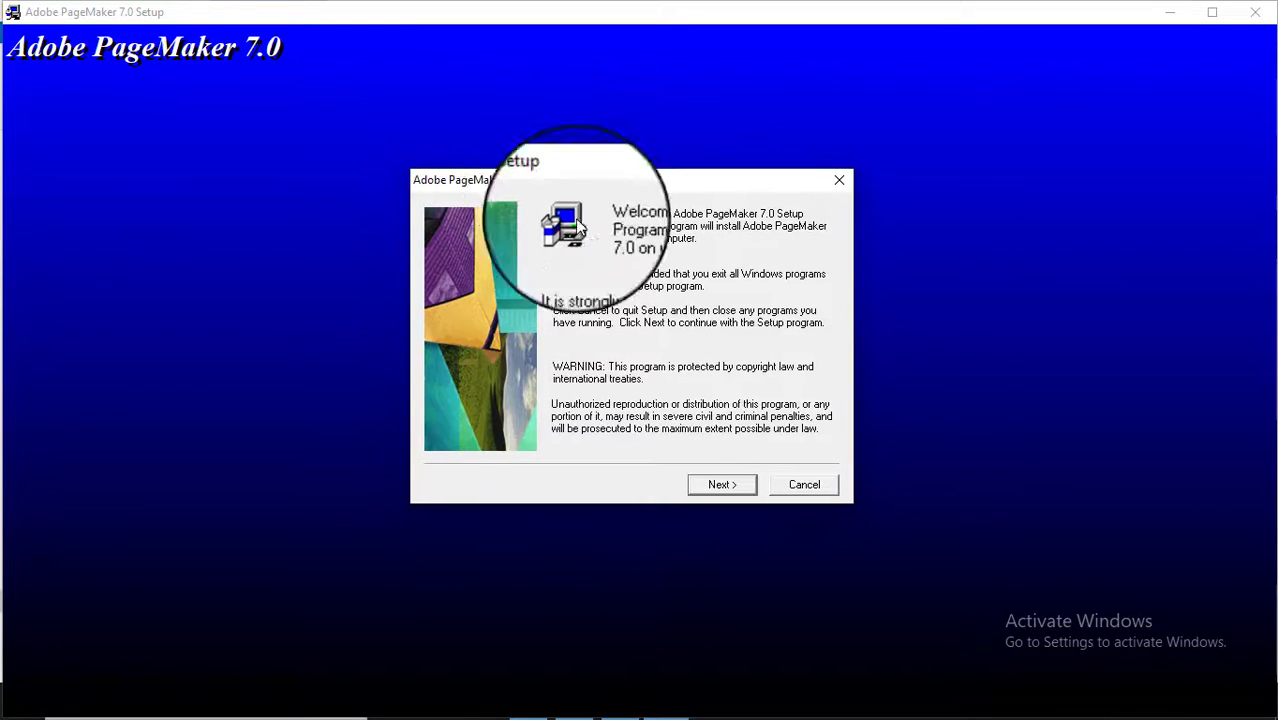
left_click(718, 484)
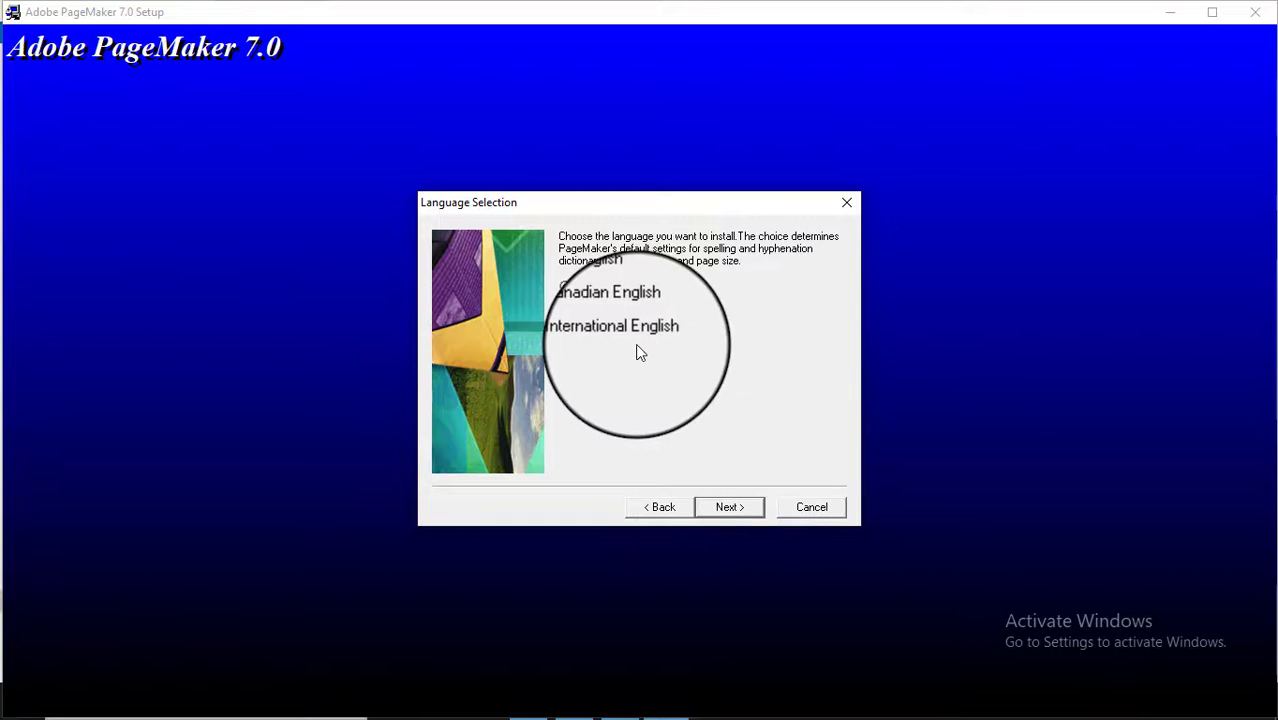
left_click(727, 508)
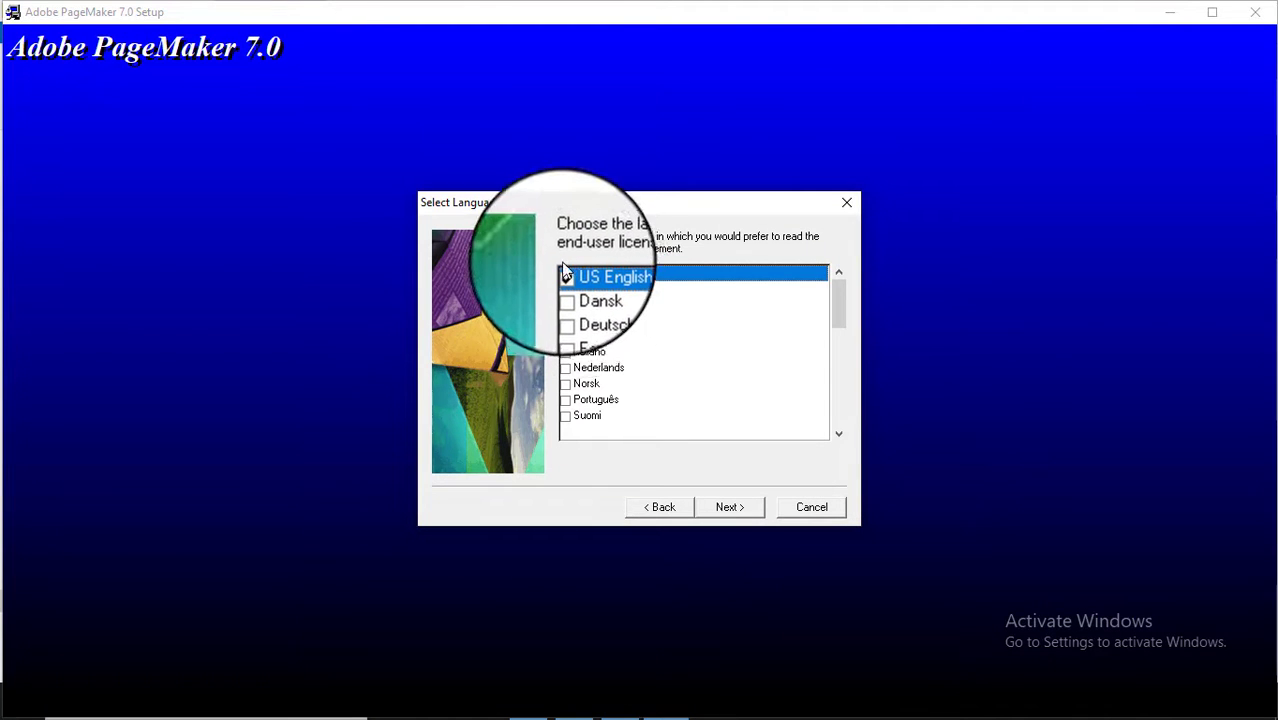
left_click(727, 508)
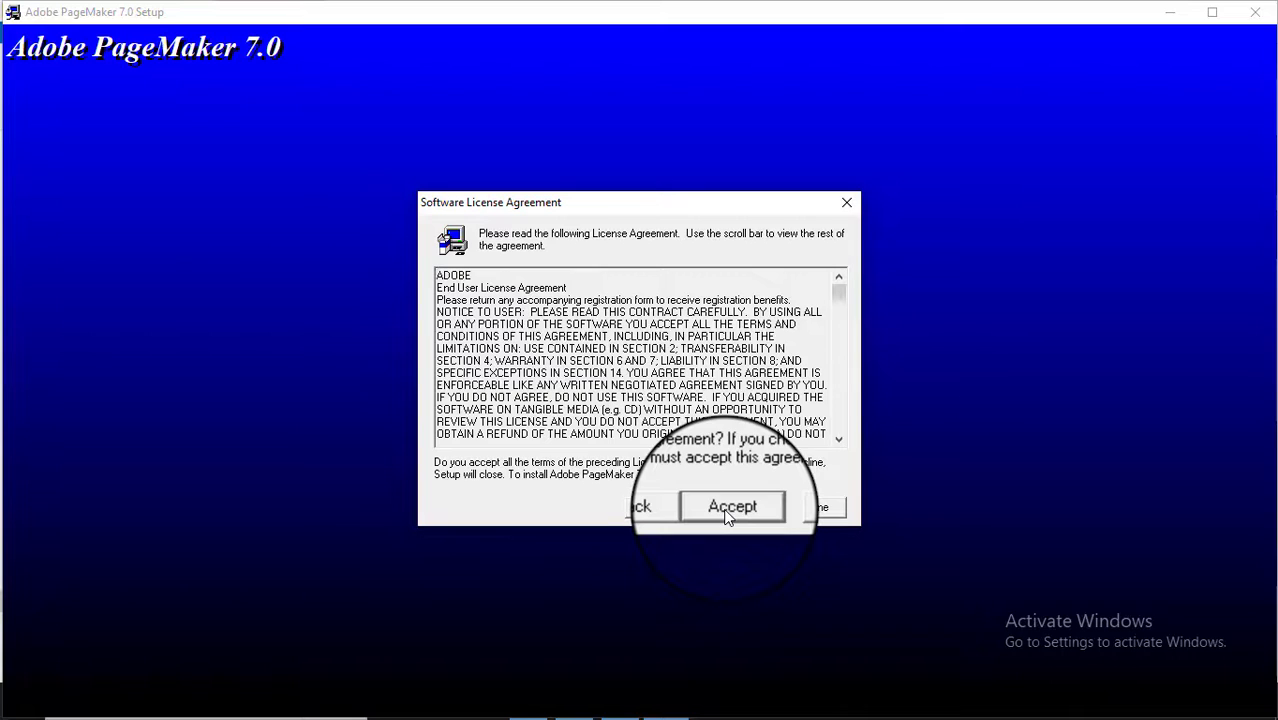
left_click(731, 508)
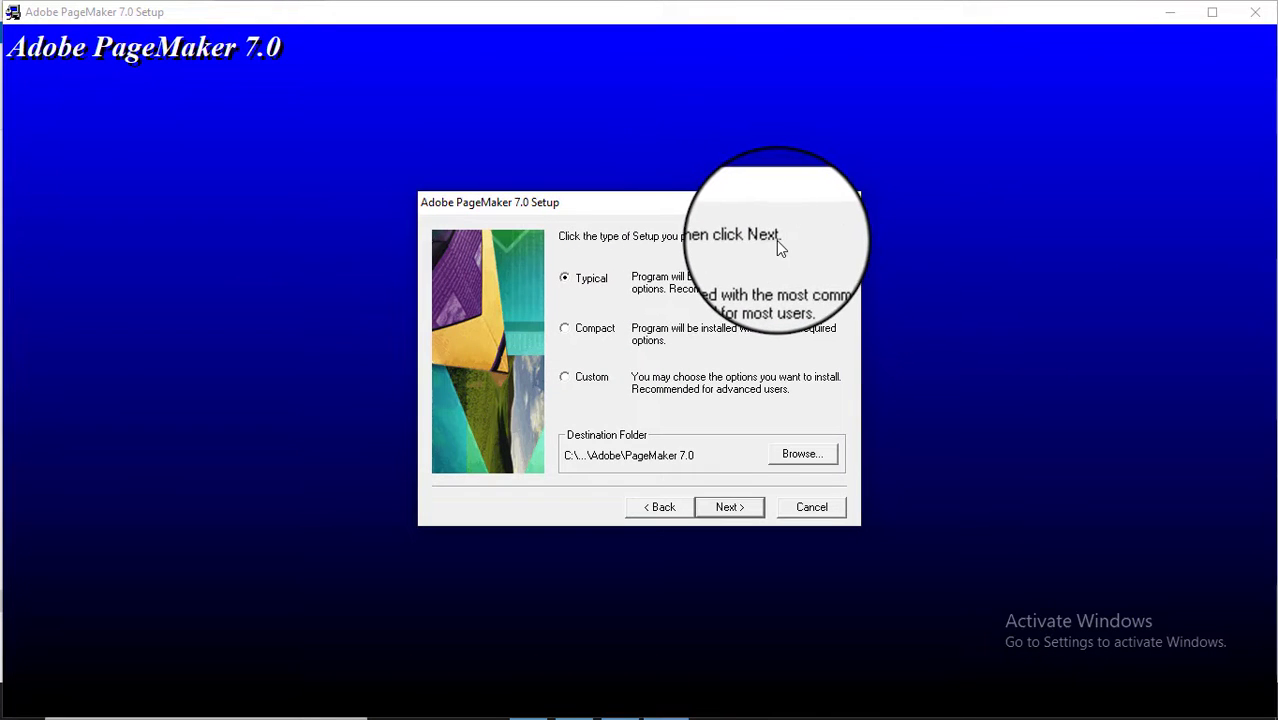
Choose the Custom setup type with the default destination folder and continue to the component selection.
left_click(566, 281)
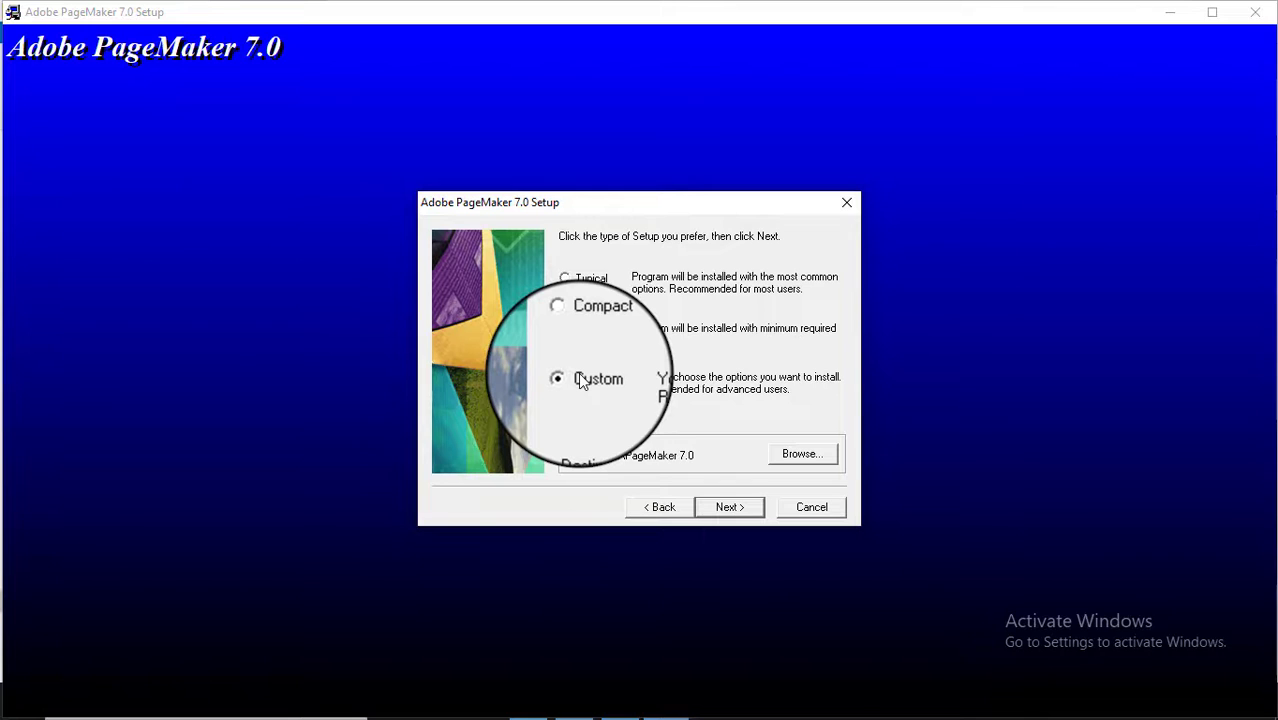
left_click(582, 281)
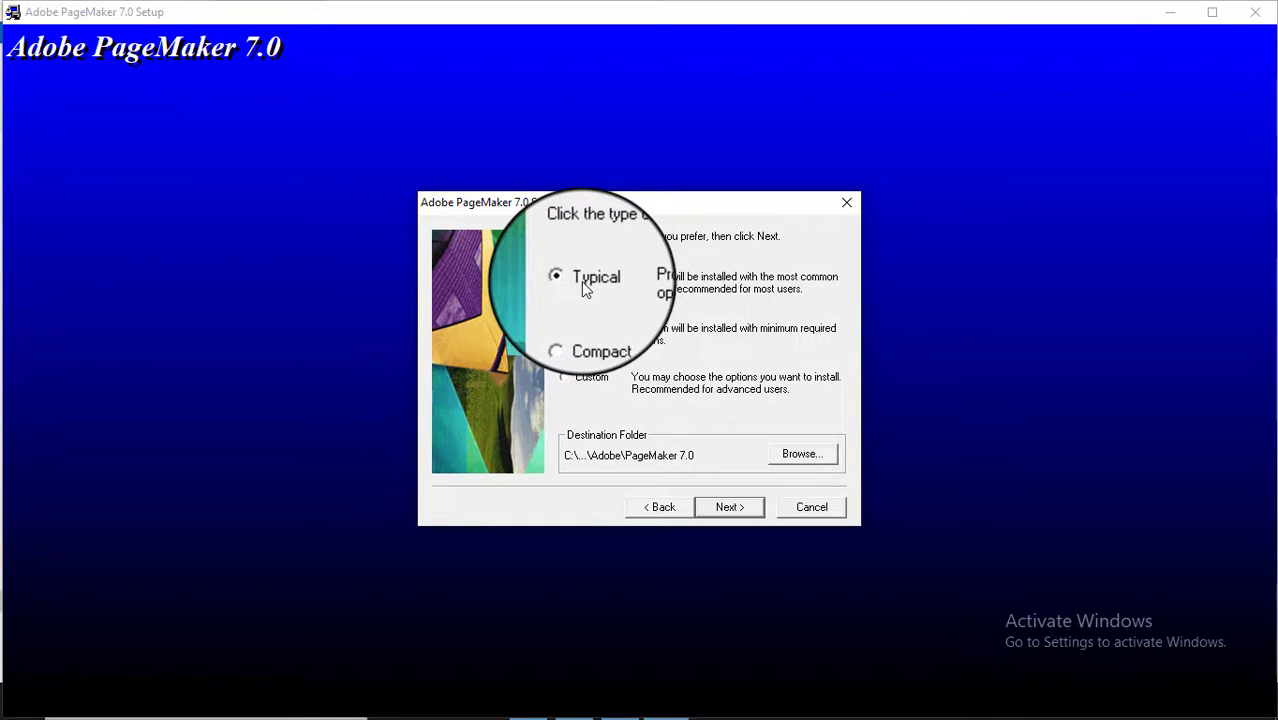
left_click(586, 337)
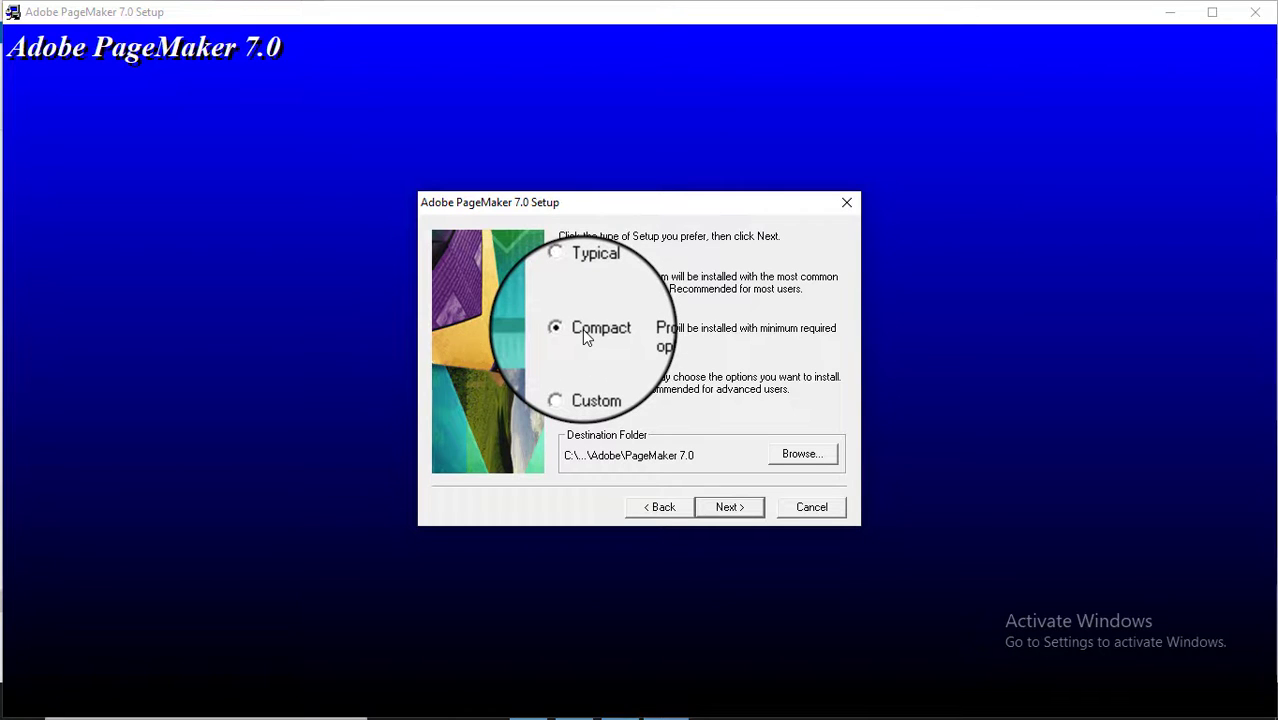
left_click(731, 509)
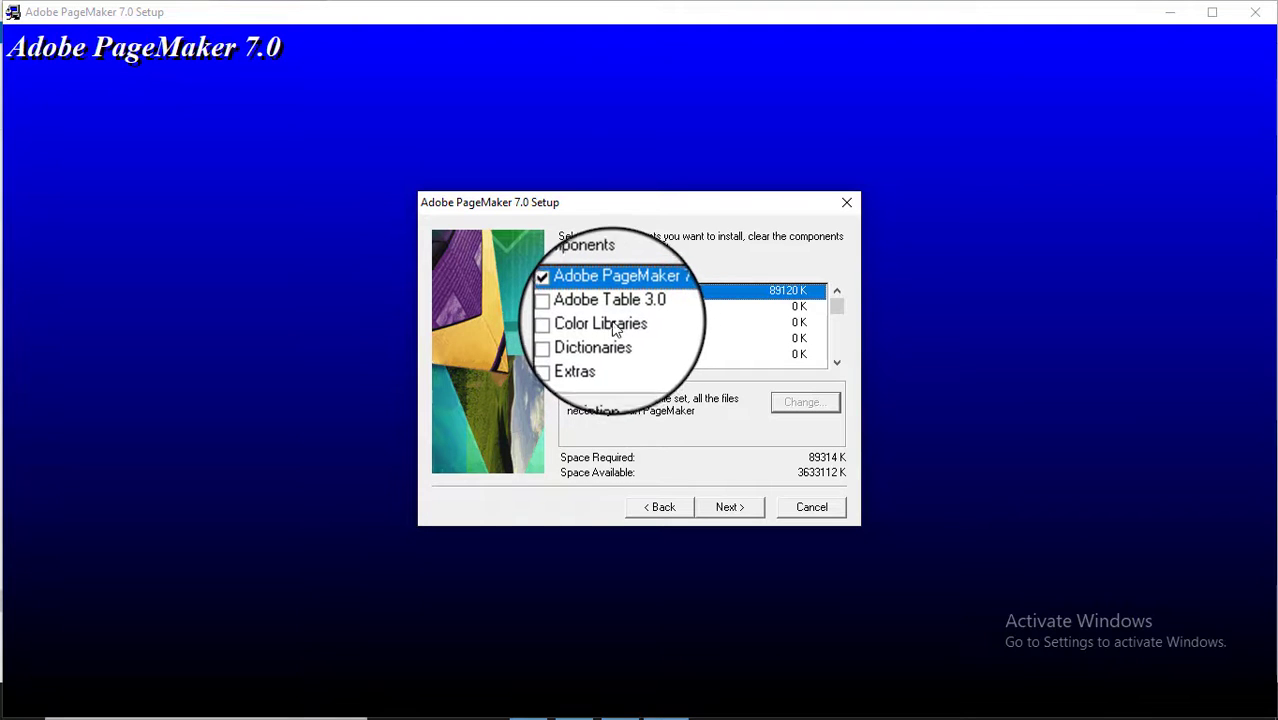
Leave only the Adobe PageMaker 7.0 component selected for installation and continue to the user information page.
left_click(567, 310)
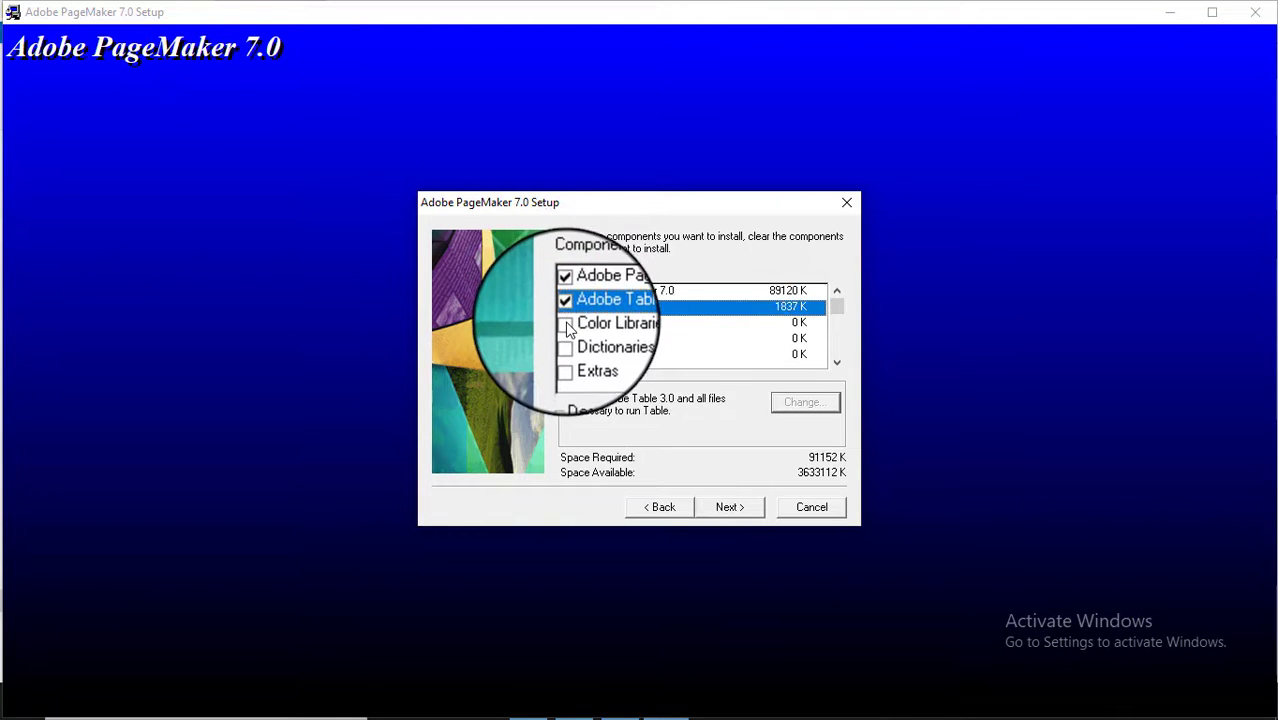
left_click(567, 325)
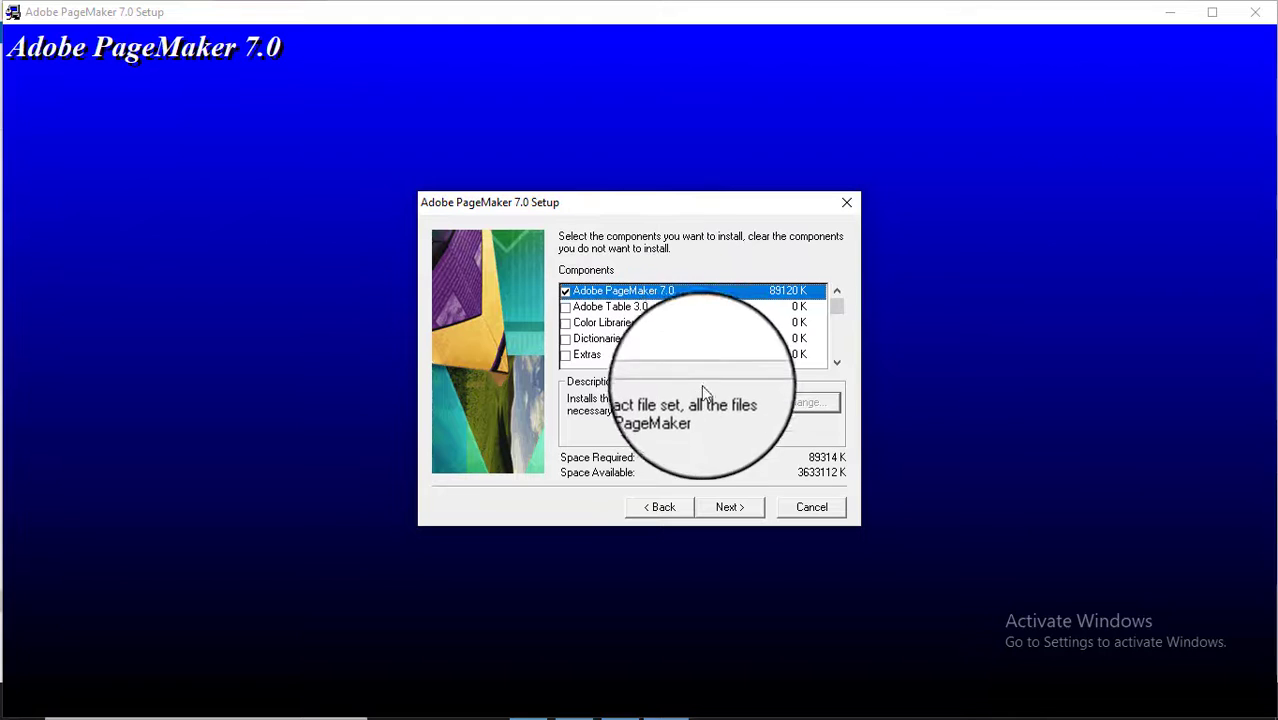
left_click(738, 509)
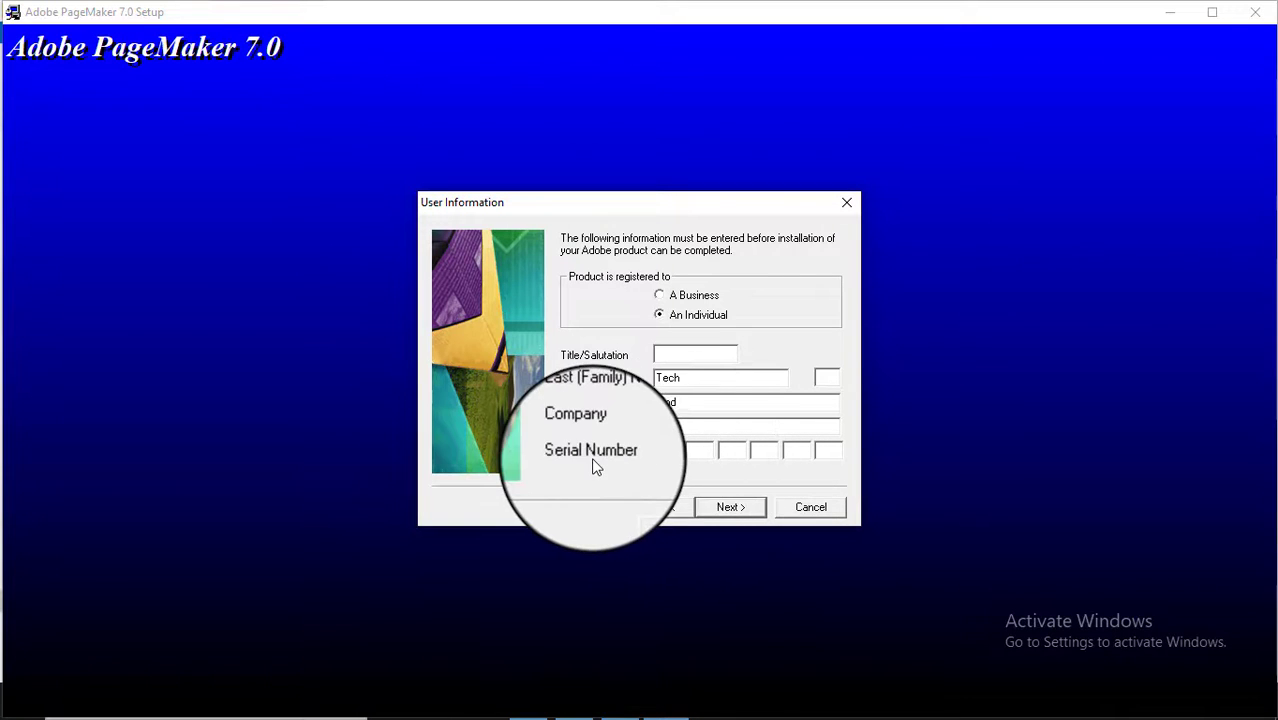
Open the Serial text file from the installer folder and copy the serial number in it.
left_click(657, 452)
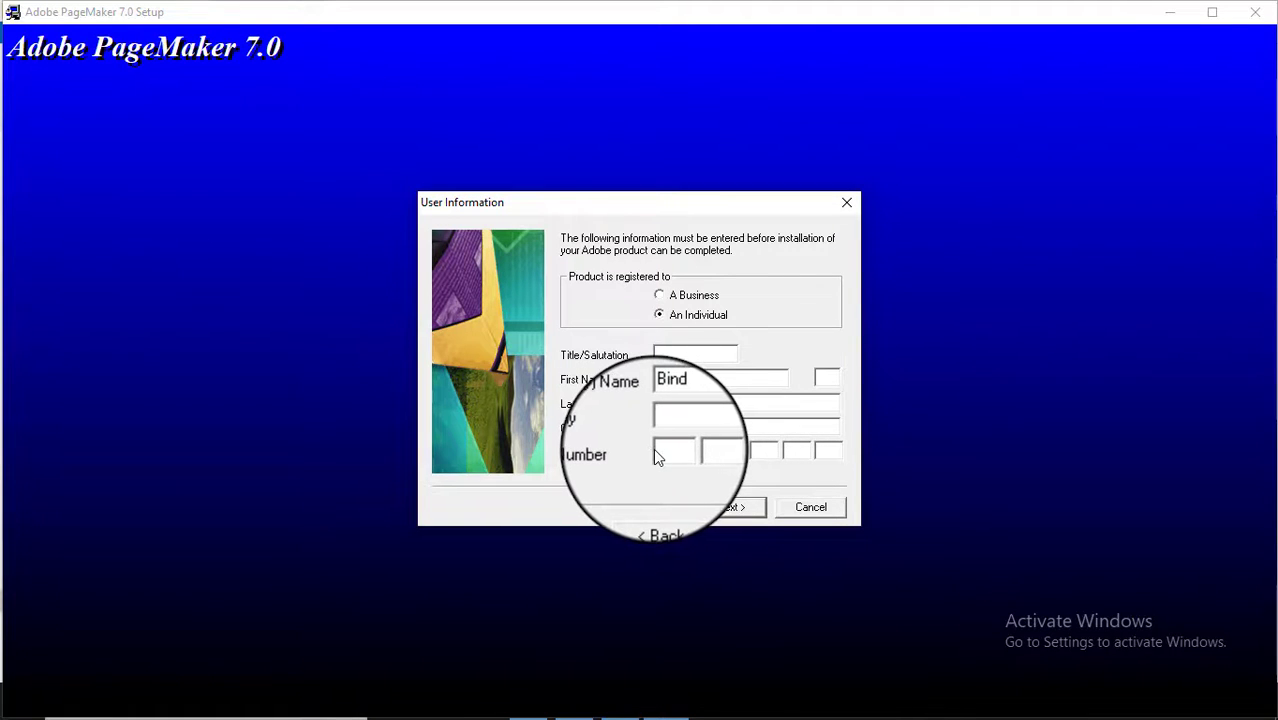
left_click(1155, 18)
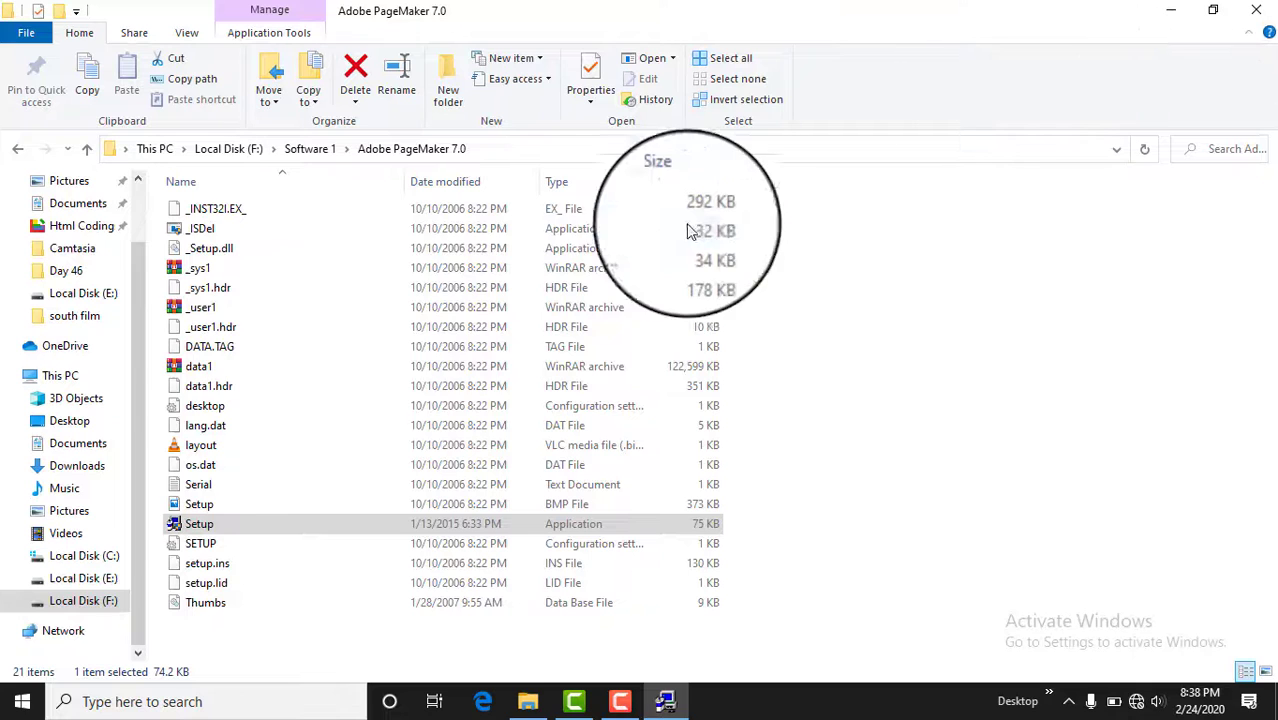
left_click(205, 484)
key("Return")
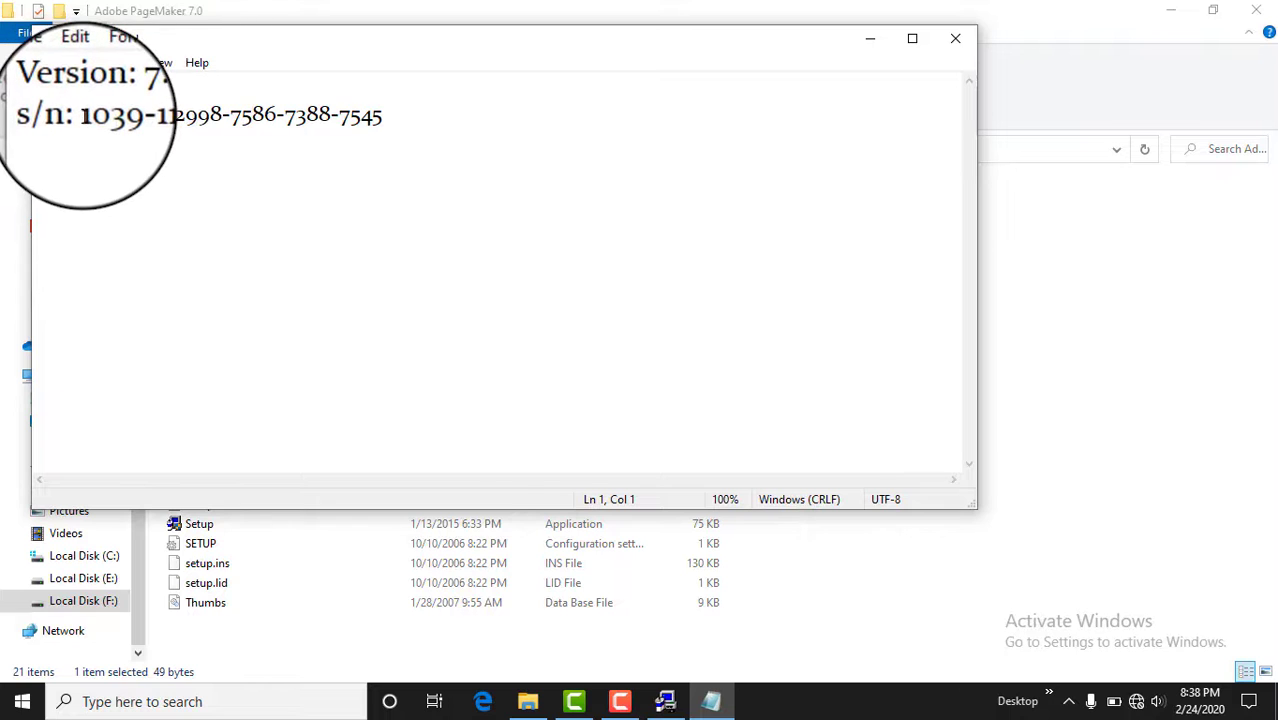
left_click_drag(81, 115, 504, 151)
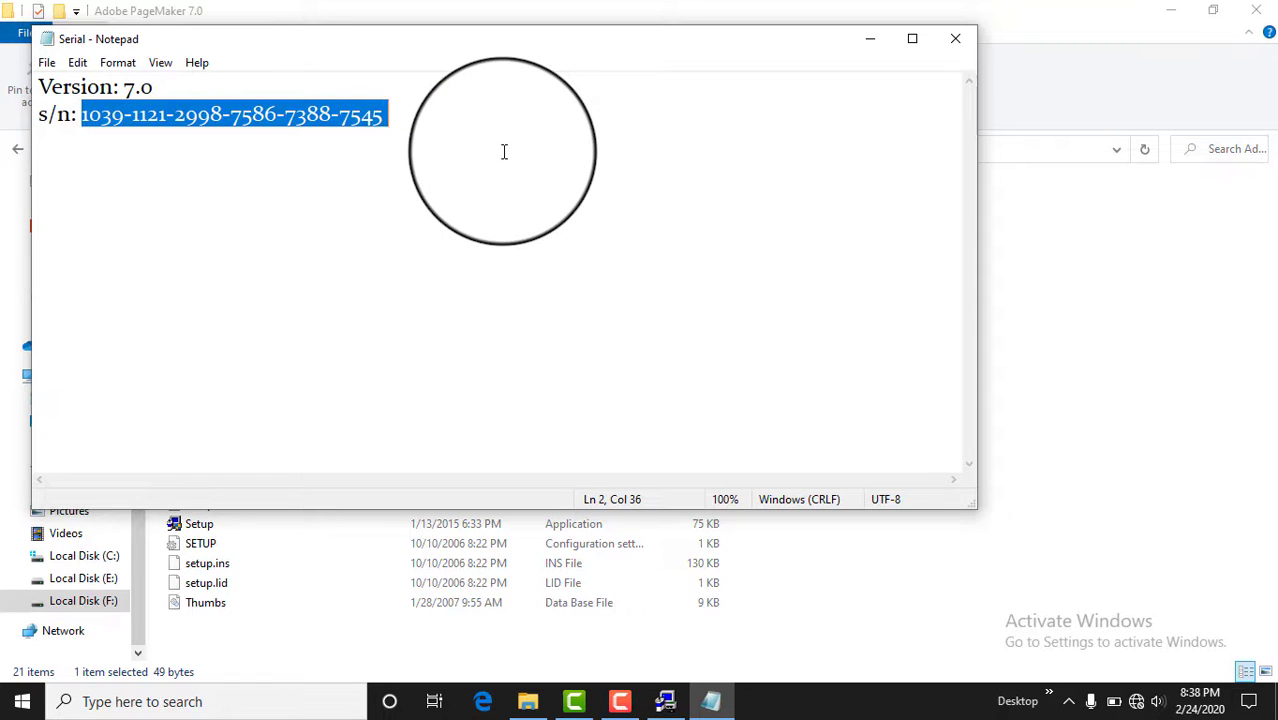
Return to the setup wizard, fill in the registrant's name and the serial number, and confirm the registration information.
left_click(665, 700)
left_click(674, 453)
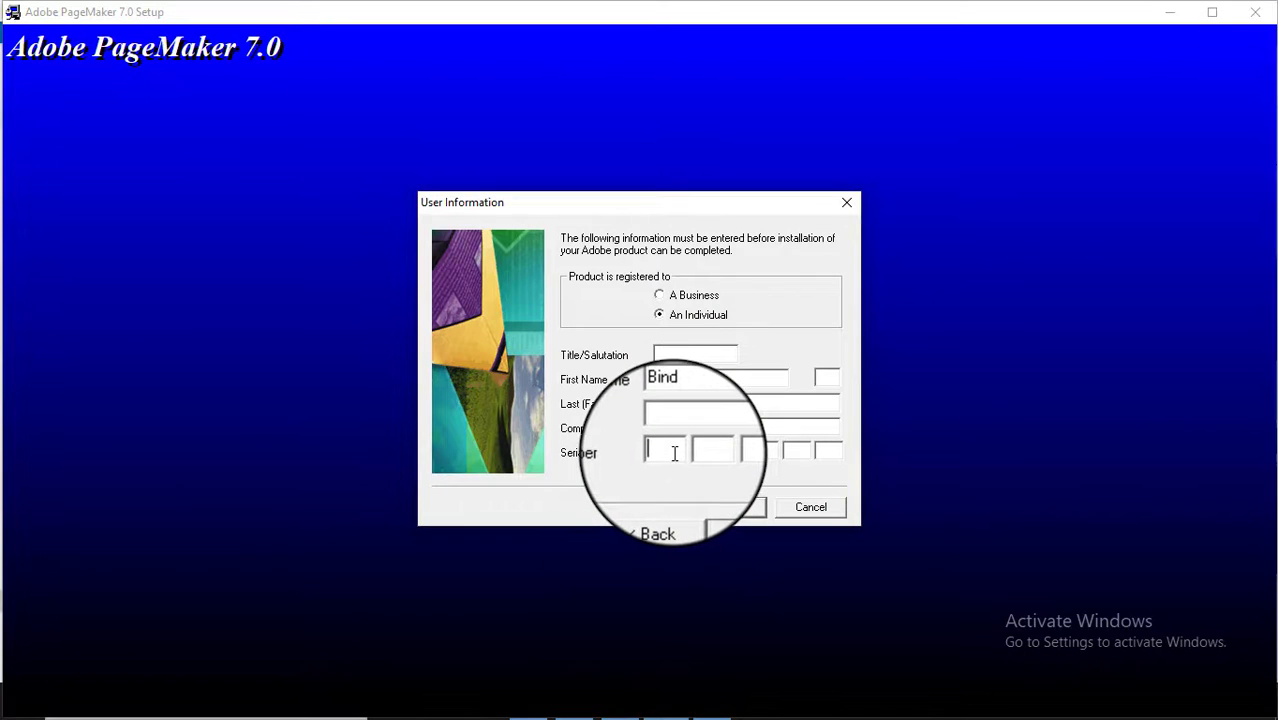
key("ctrl+v")
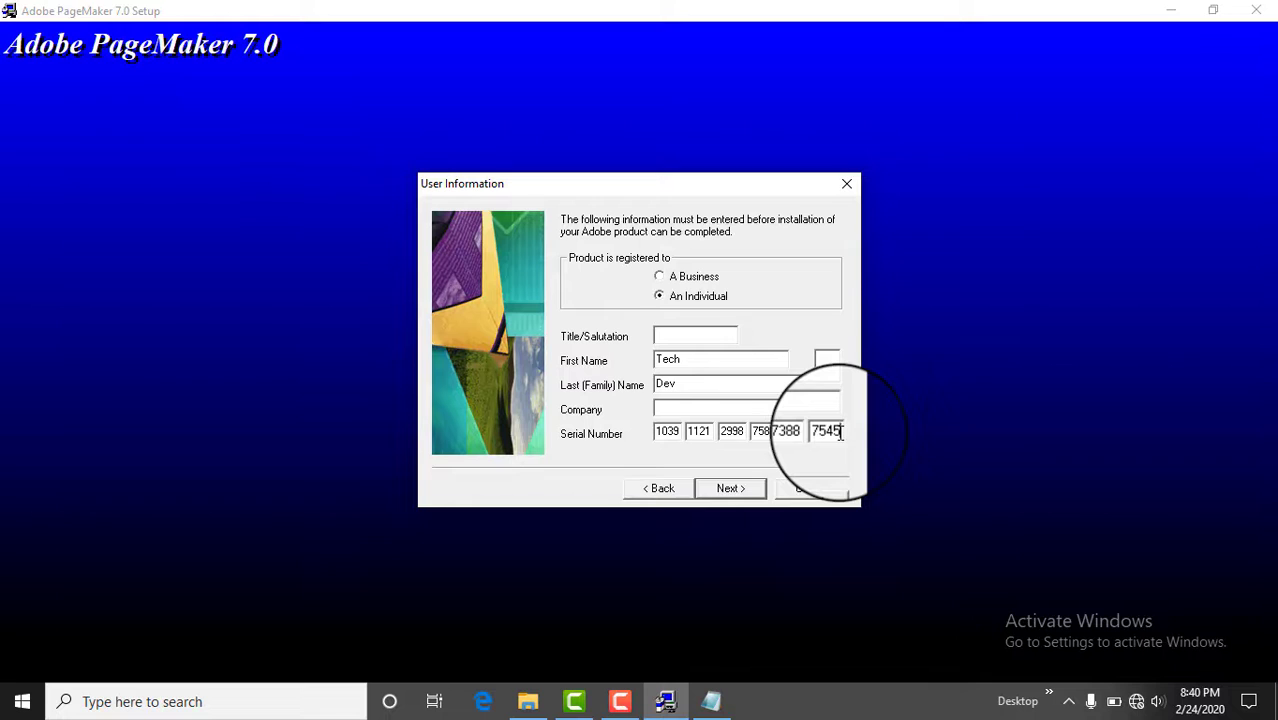
left_click(720, 490)
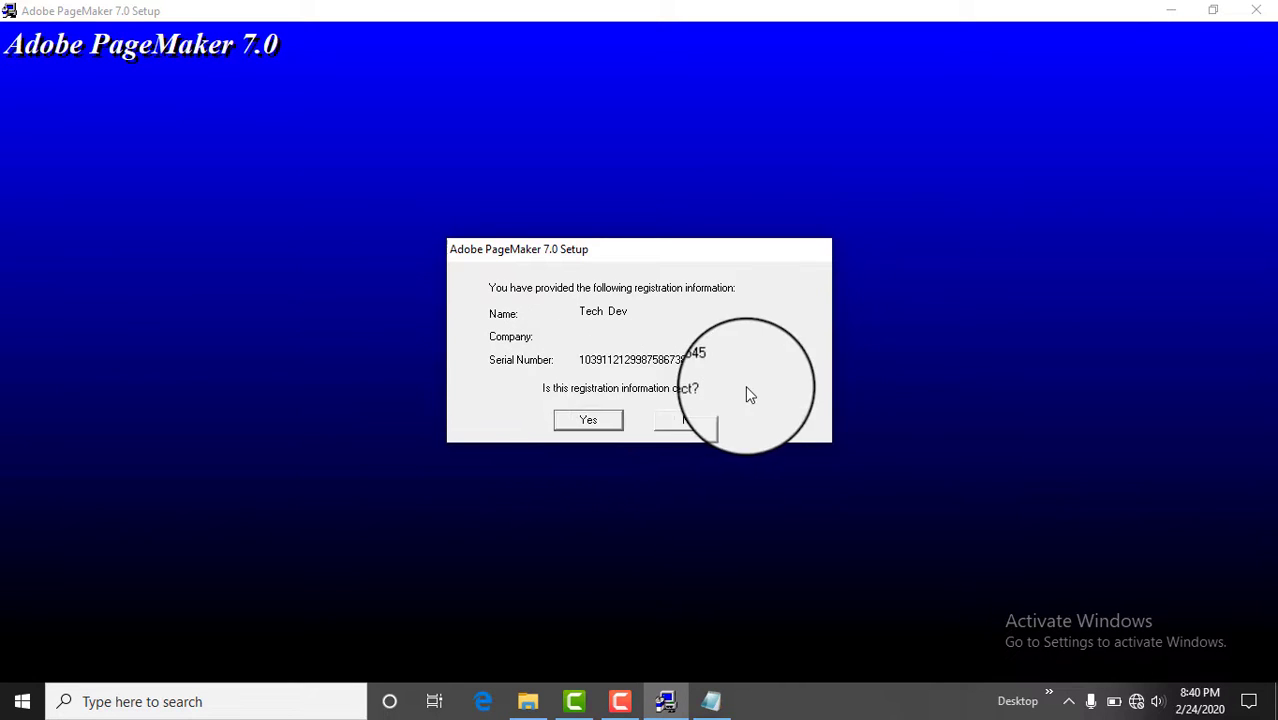
left_click(604, 421)
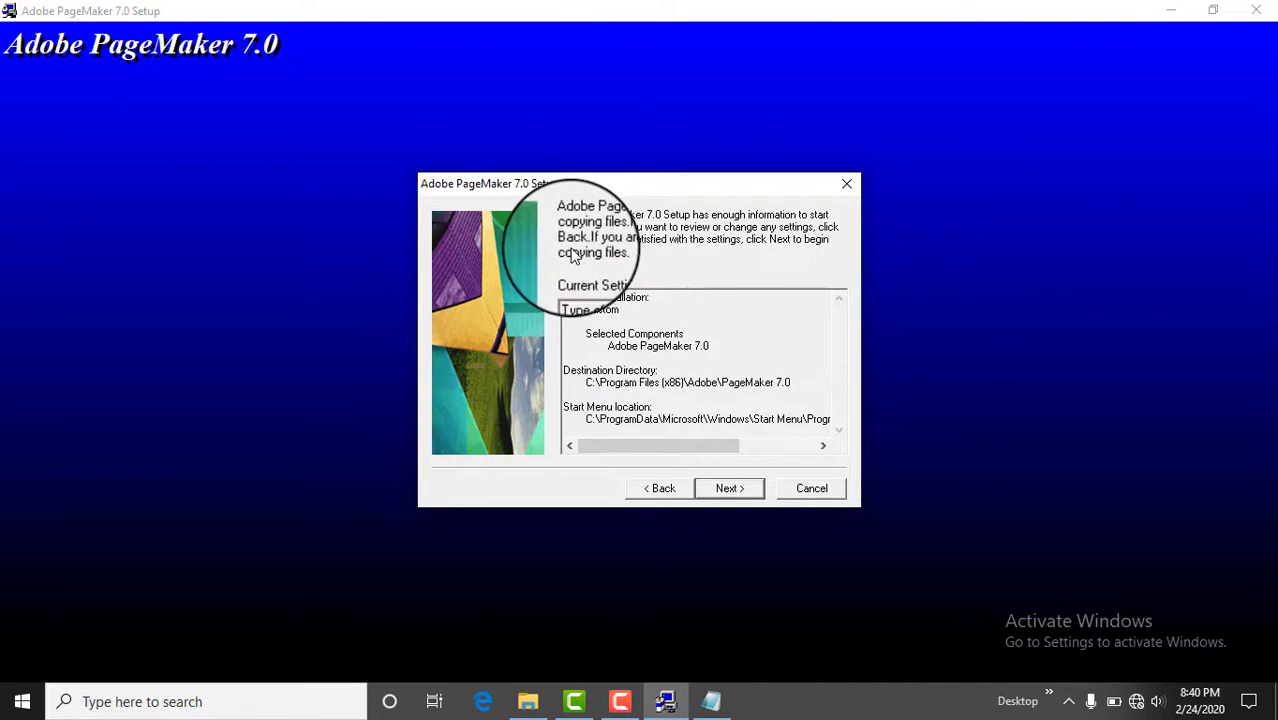
Review the current settings, start copying the program files, and acknowledge the Acrobat Distiller notice.
left_click(642, 316)
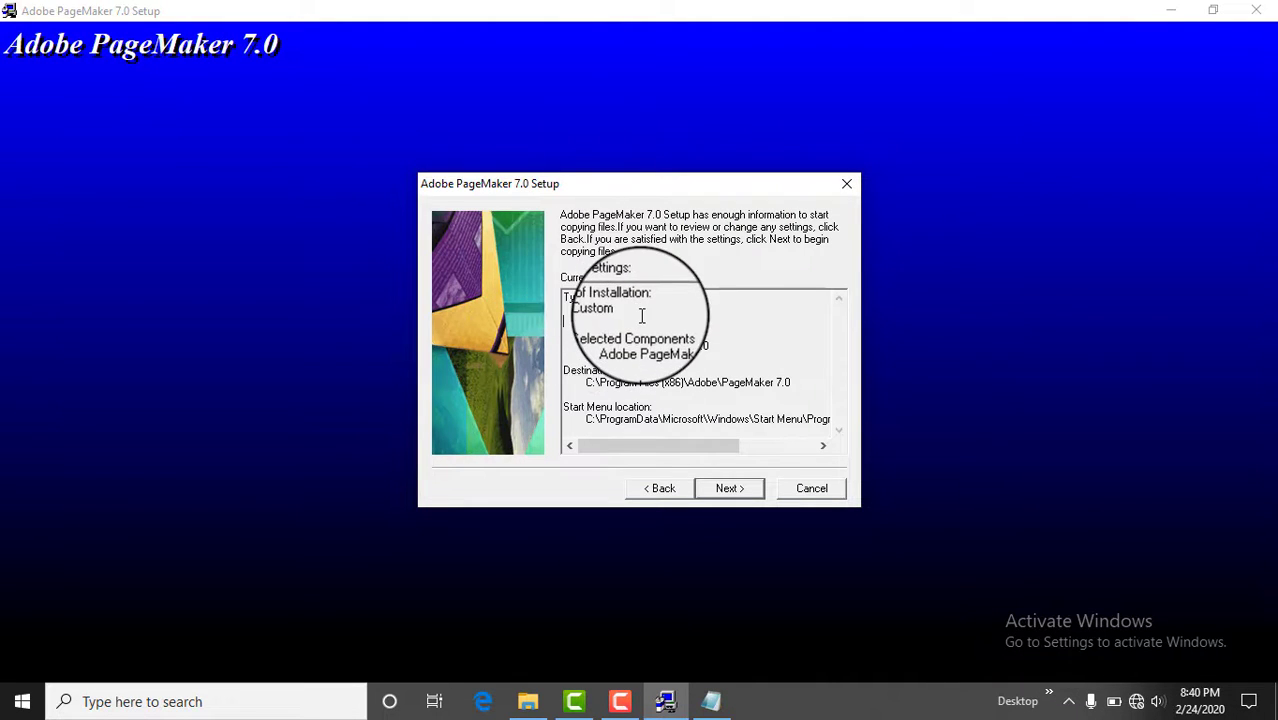
left_click(738, 490)
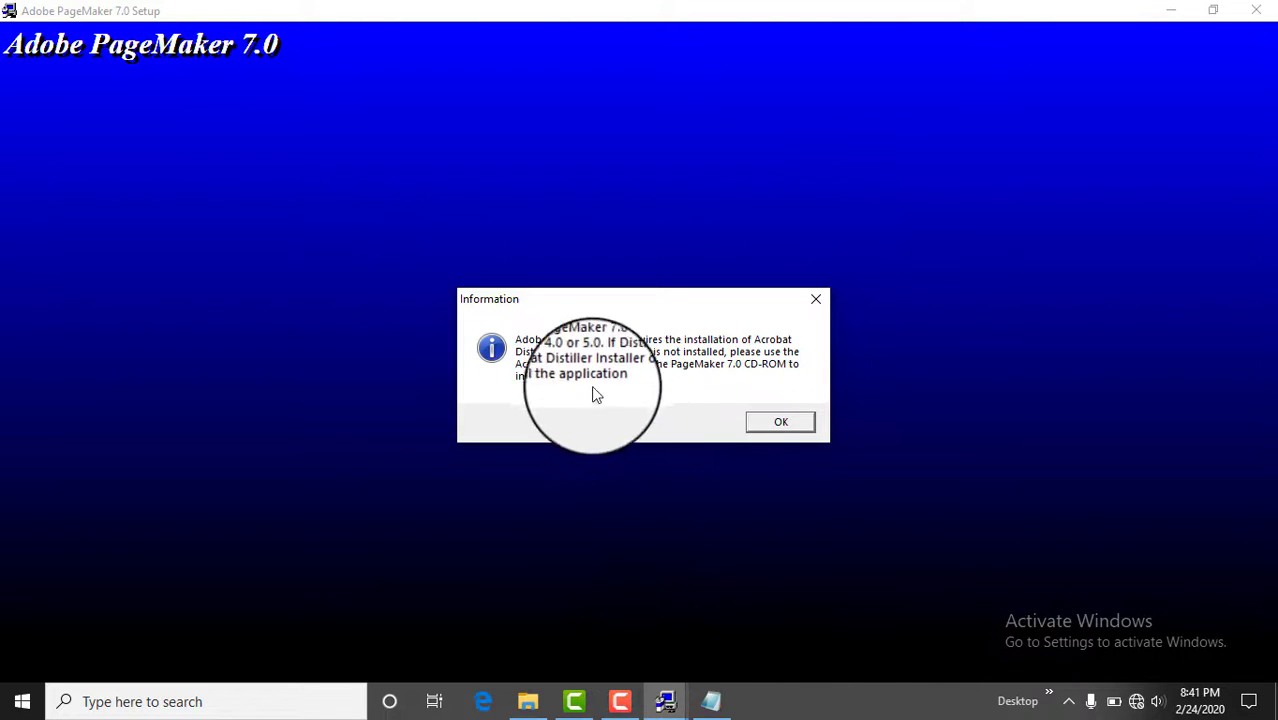
left_click(770, 428)
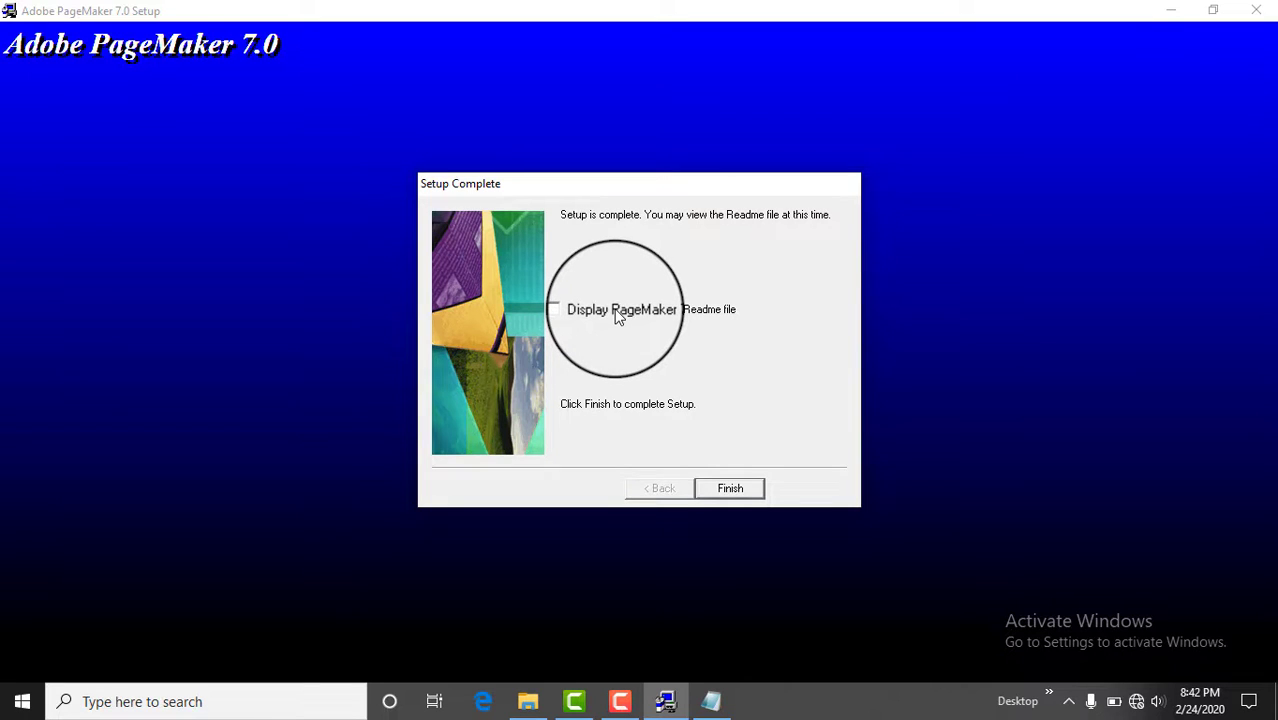
Finish the setup without displaying the Readme file, choosing to restart the computer later.
left_click(566, 309)
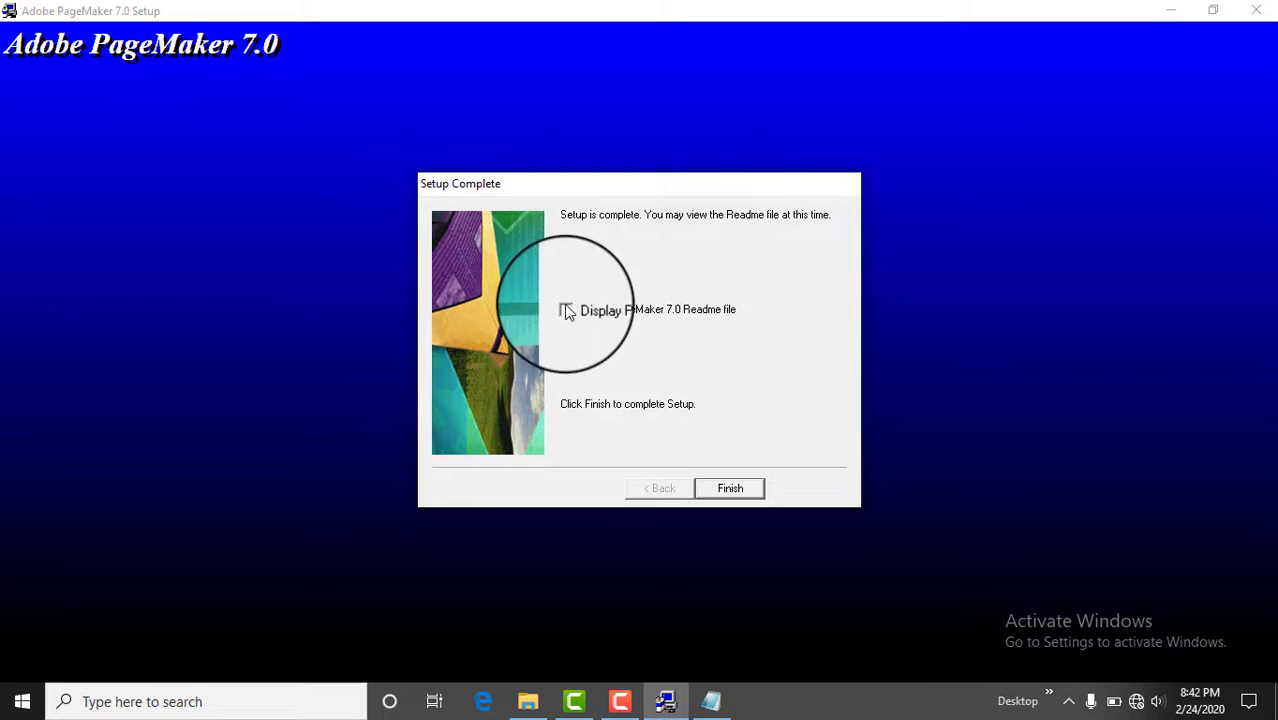
left_click(729, 489)
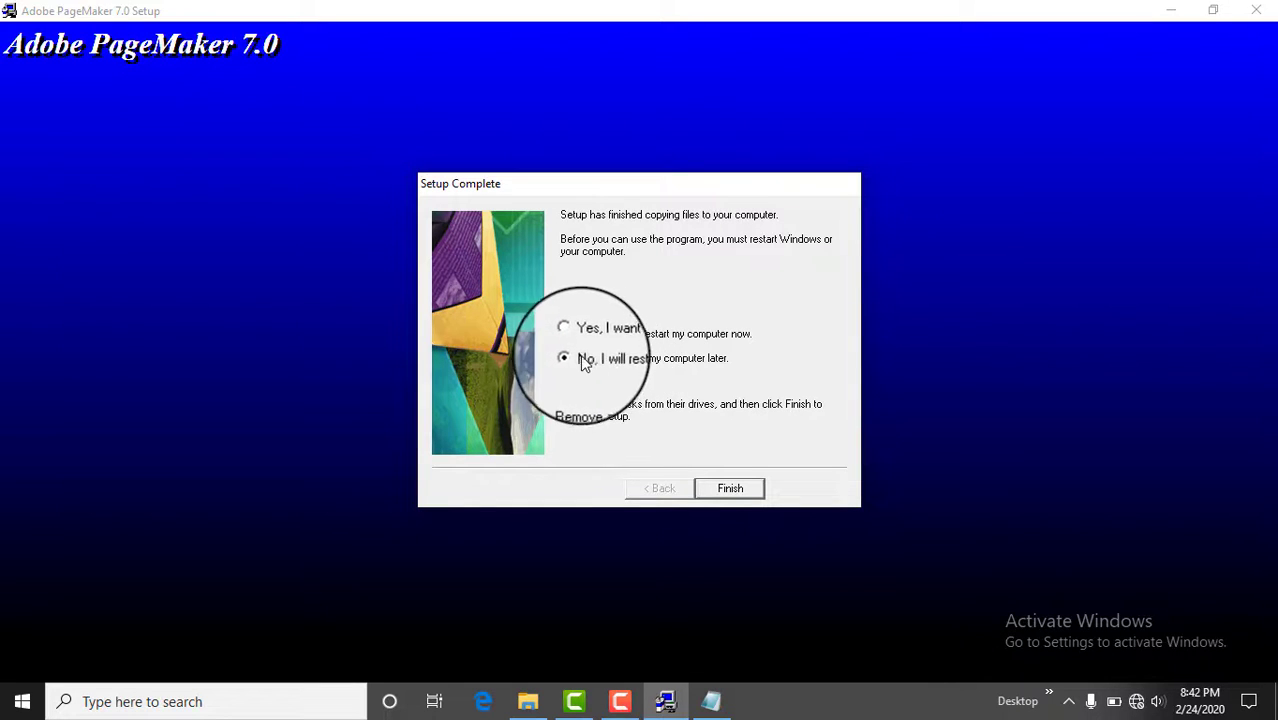
left_click(729, 490)
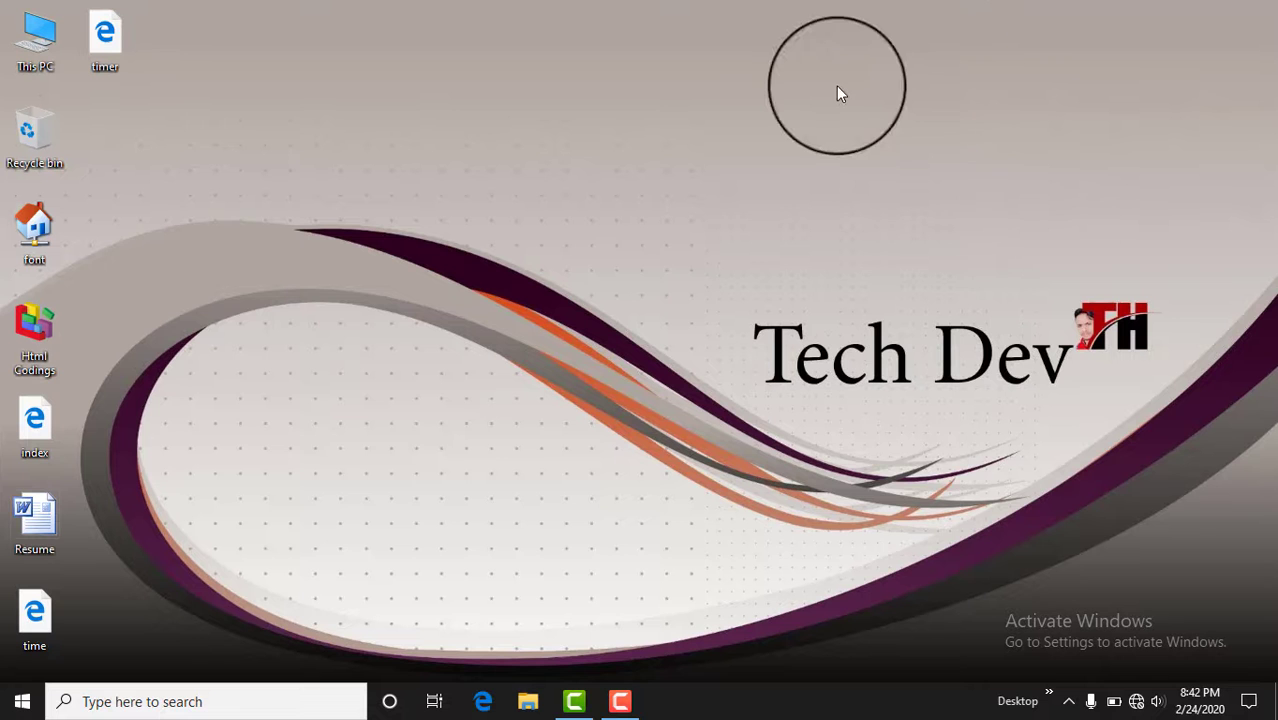
Search Windows for "pagemaker" and launch Adobe PageMaker 7.0.
left_click(28, 700)
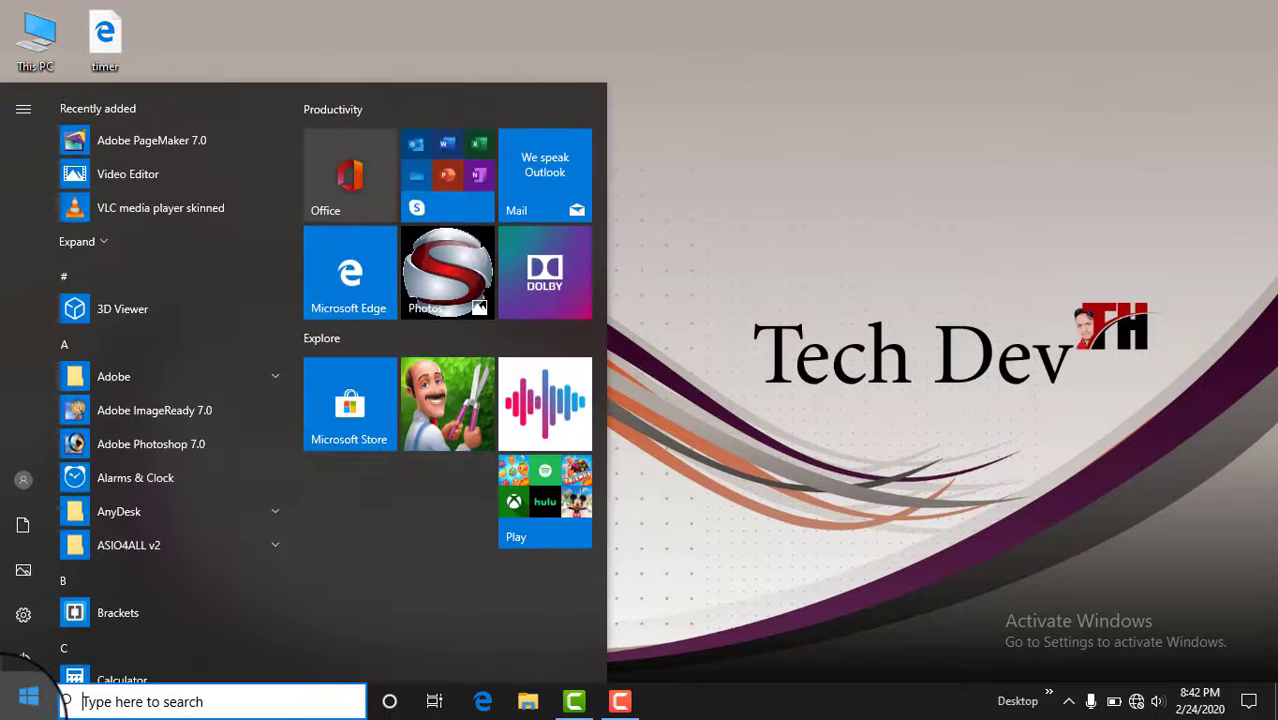
type("p")
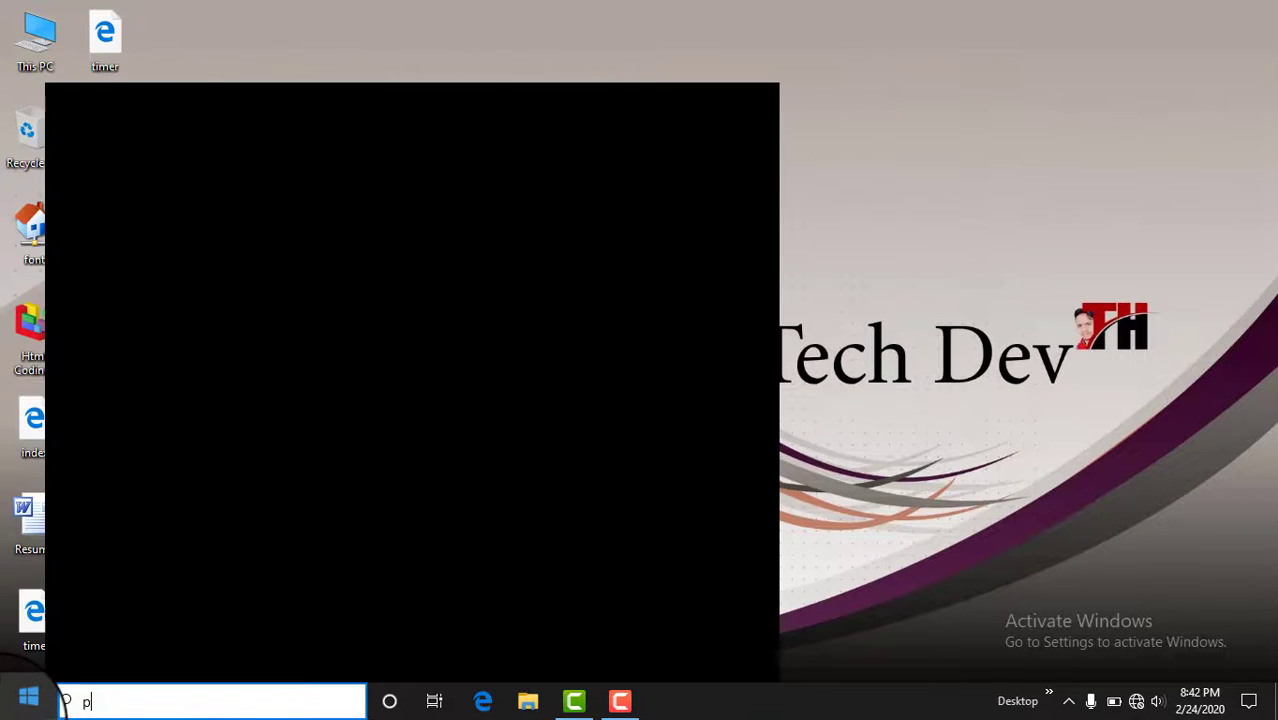
type("agemaker")
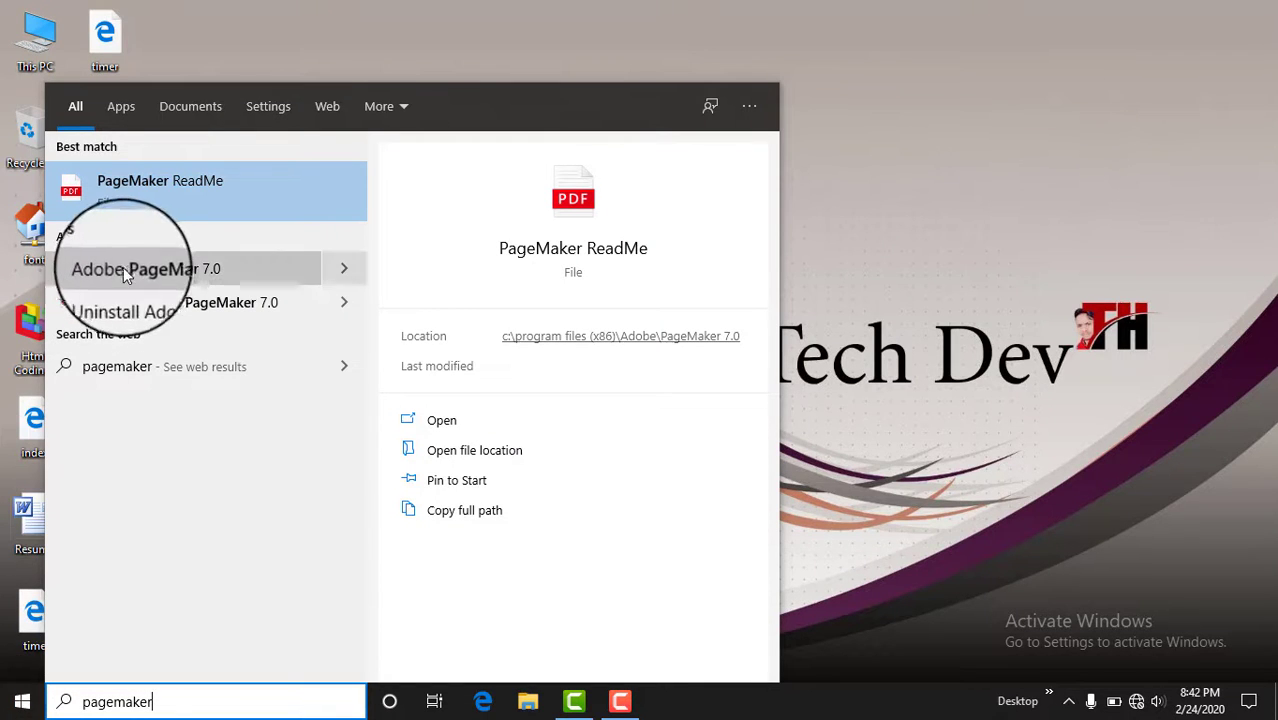
left_click(178, 267)
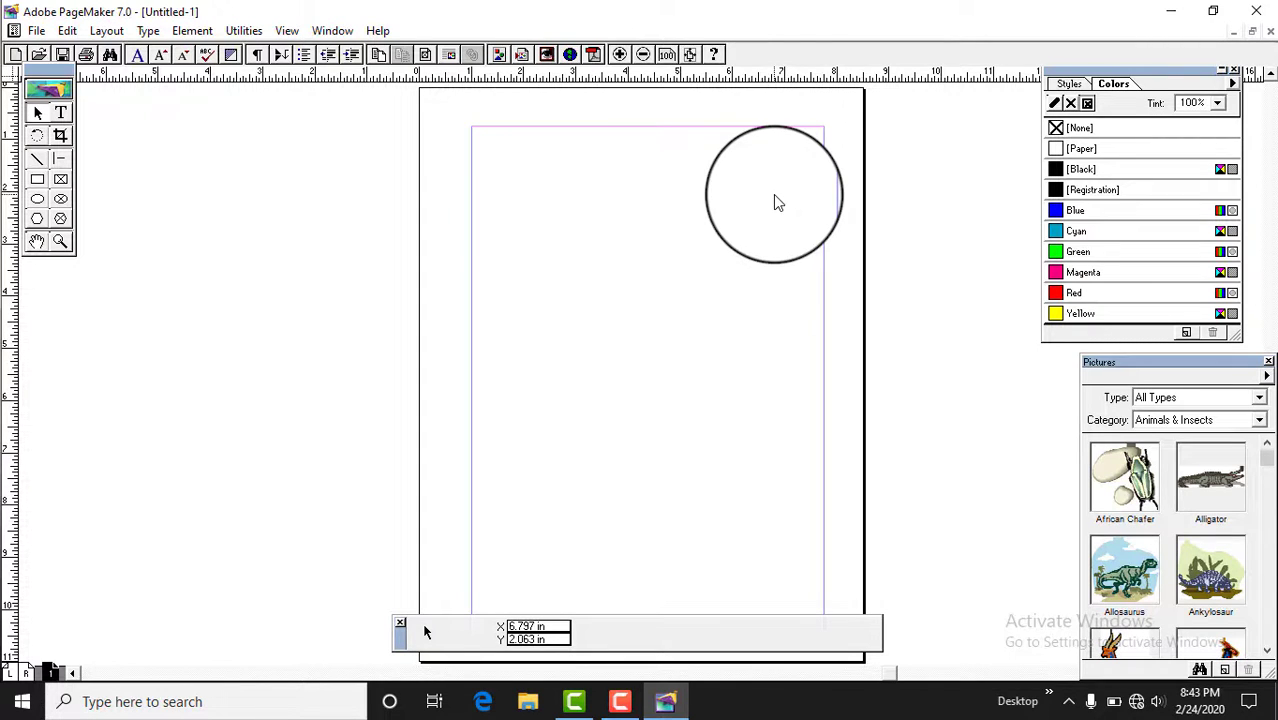
Close PageMaker and refresh the desktop.
left_click(1257, 12)
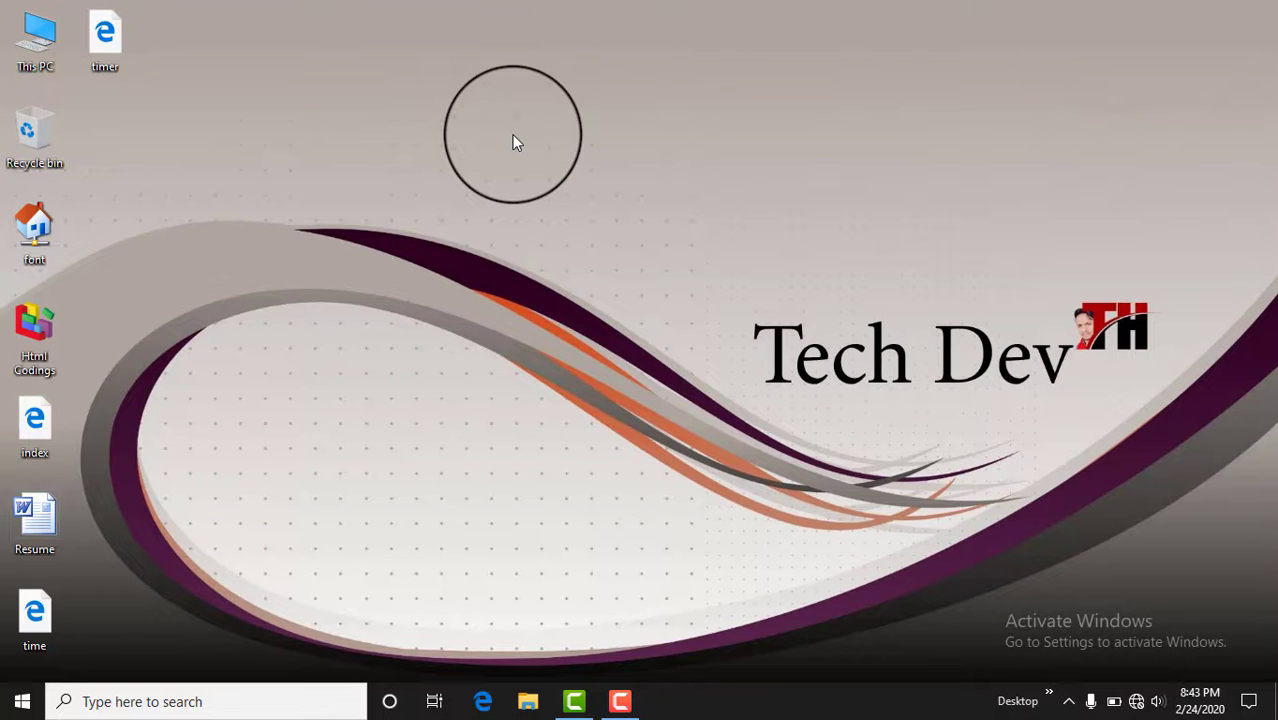
right_click(512, 134)
left_click(610, 223)
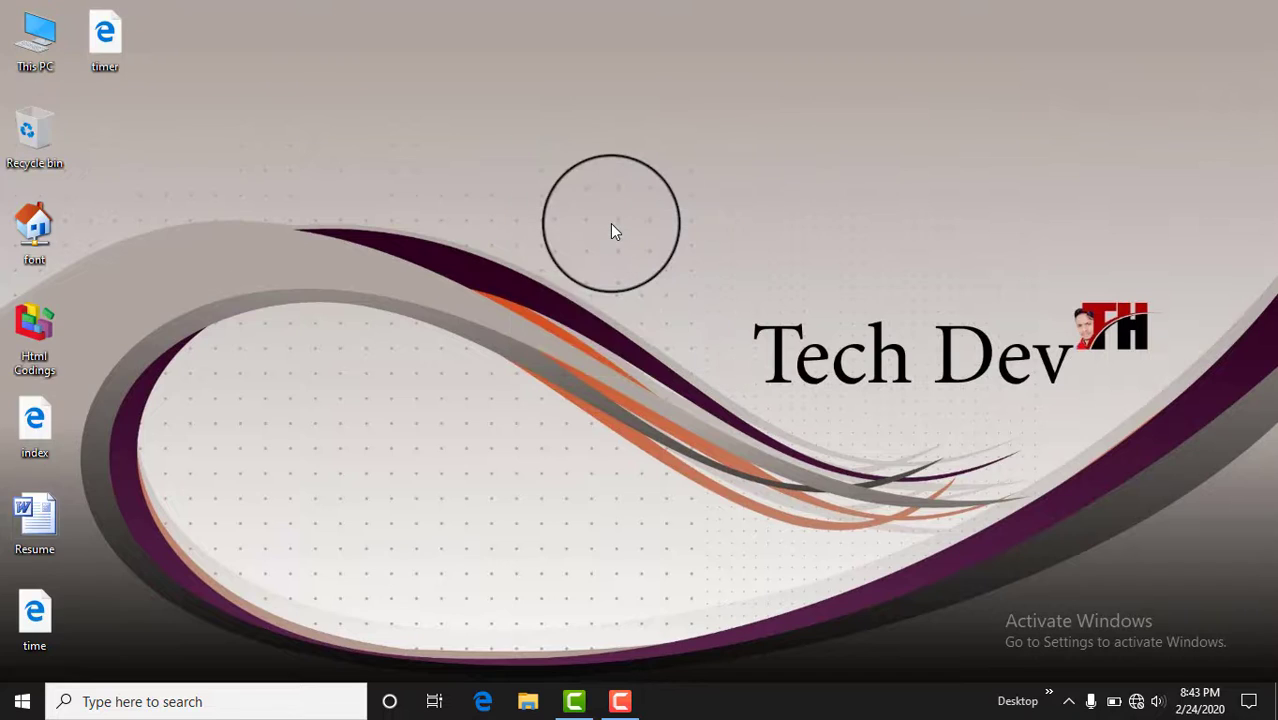